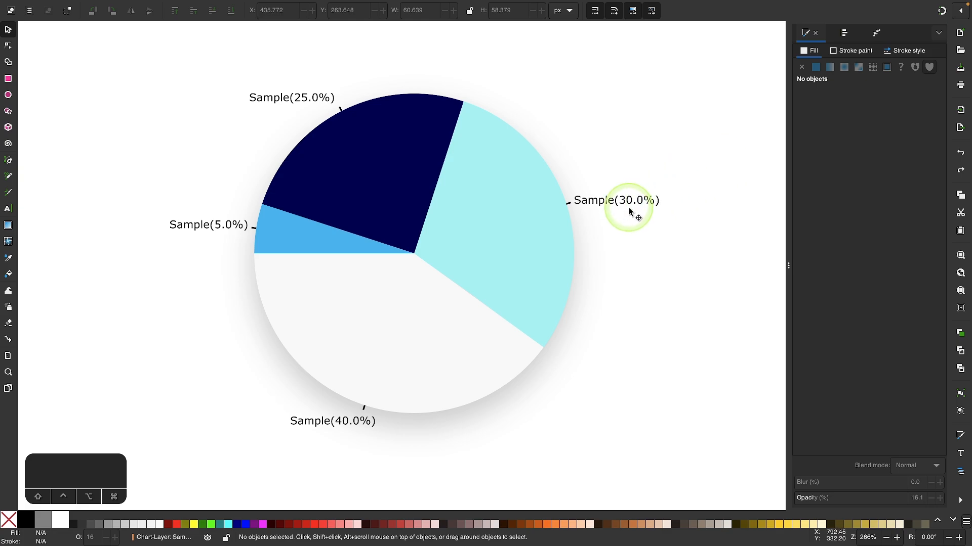
Step: Switch to the blank document and open the NiceCharts render extension, placing its dialog over the page
key("ctrl+Left")
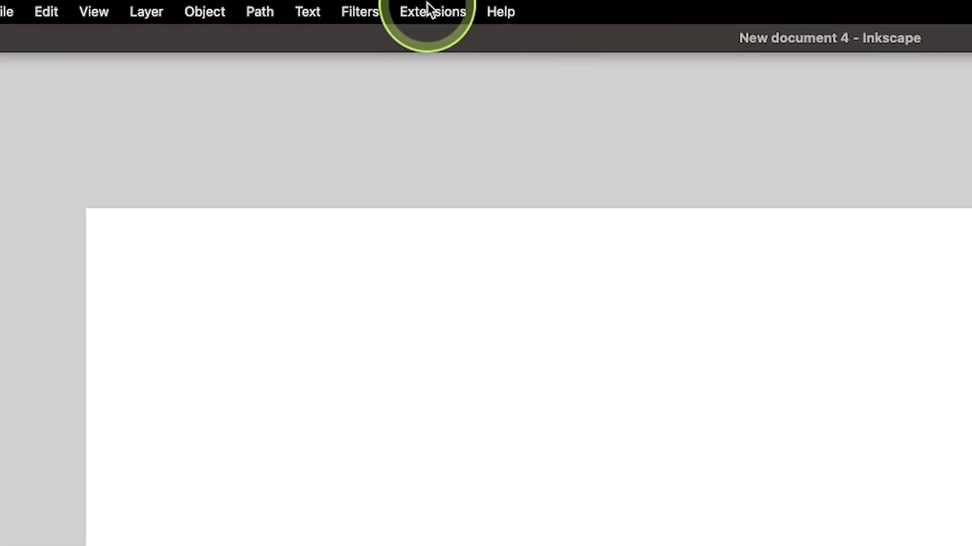
left_click(287, 6)
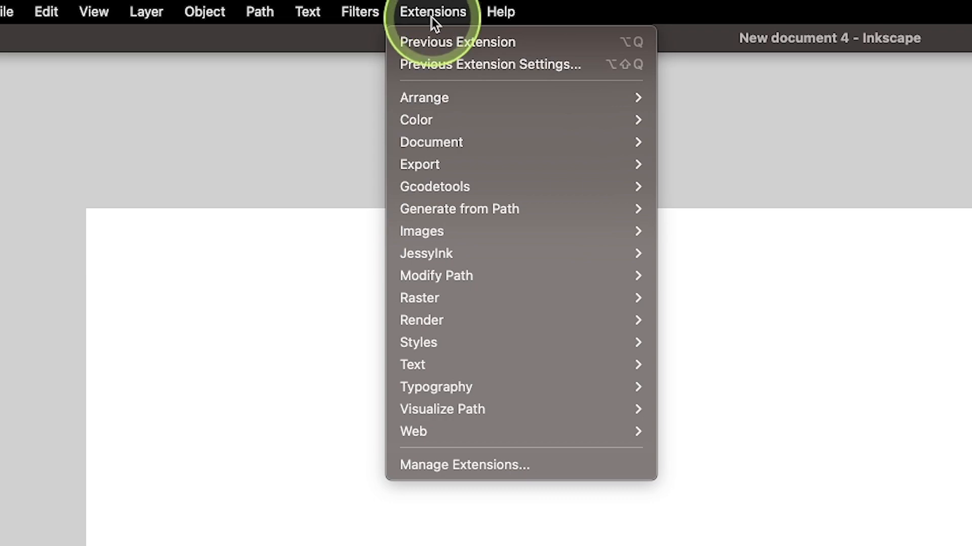
mouse_move(574, 329)
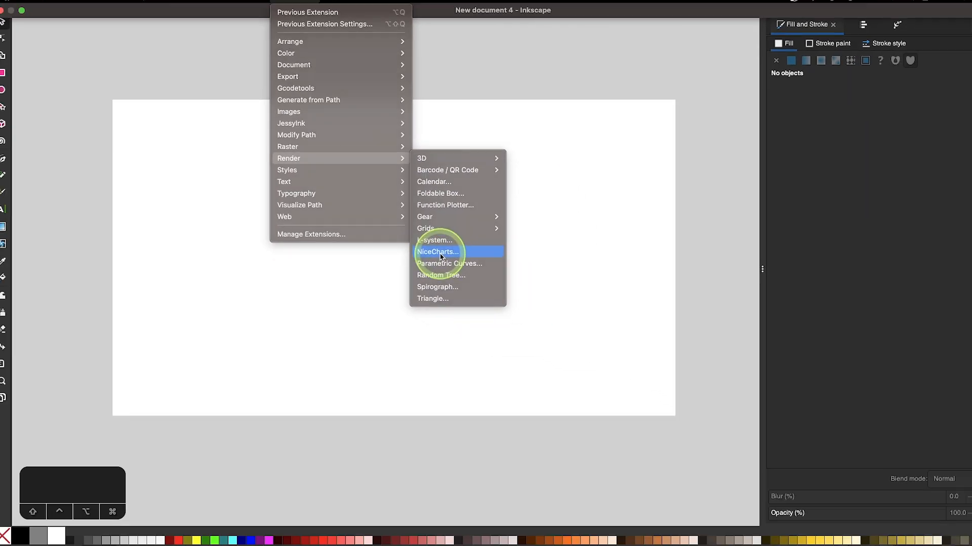
left_click(438, 252)
left_click_drag(126, 11, 466, 113)
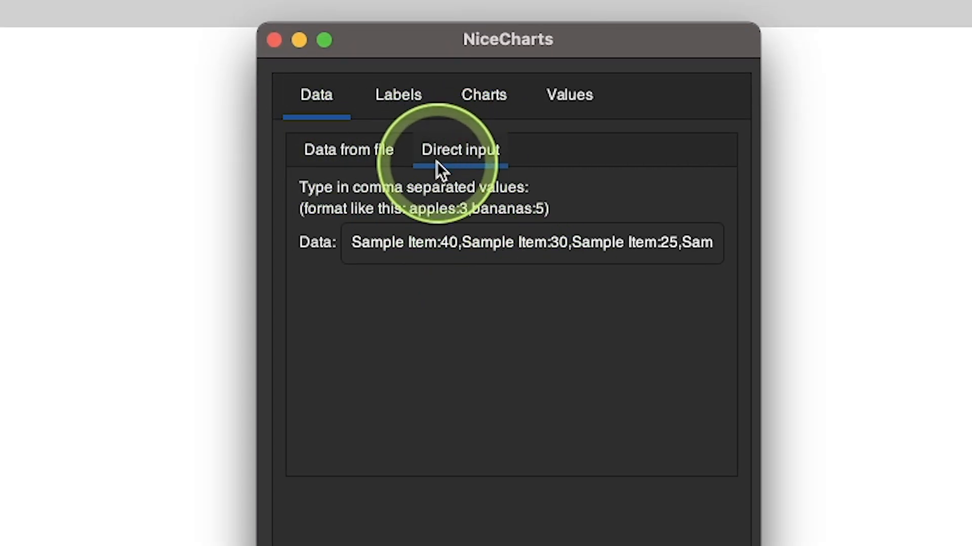
Step: Examine the CSV file import options and the directly entered sample item data for the chart
left_click(349, 153)
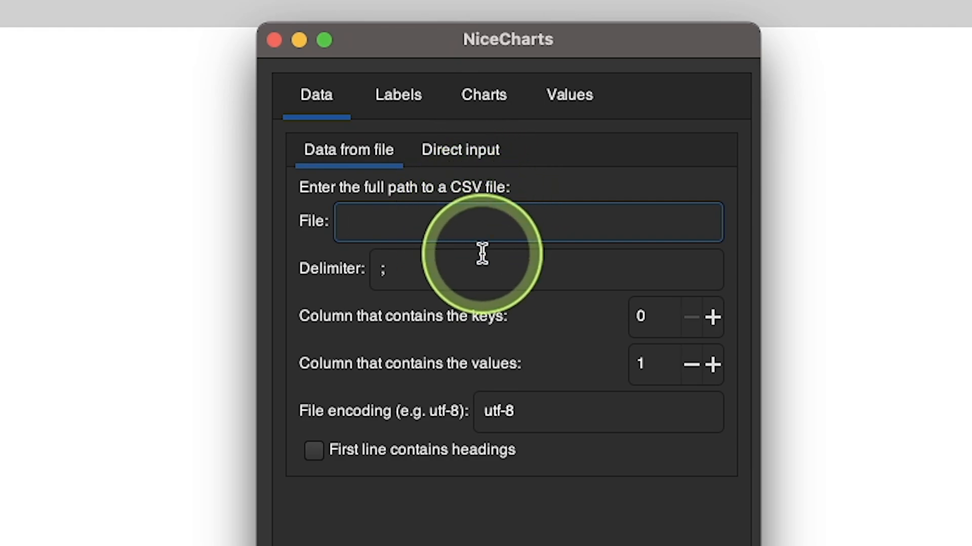
left_click(454, 155)
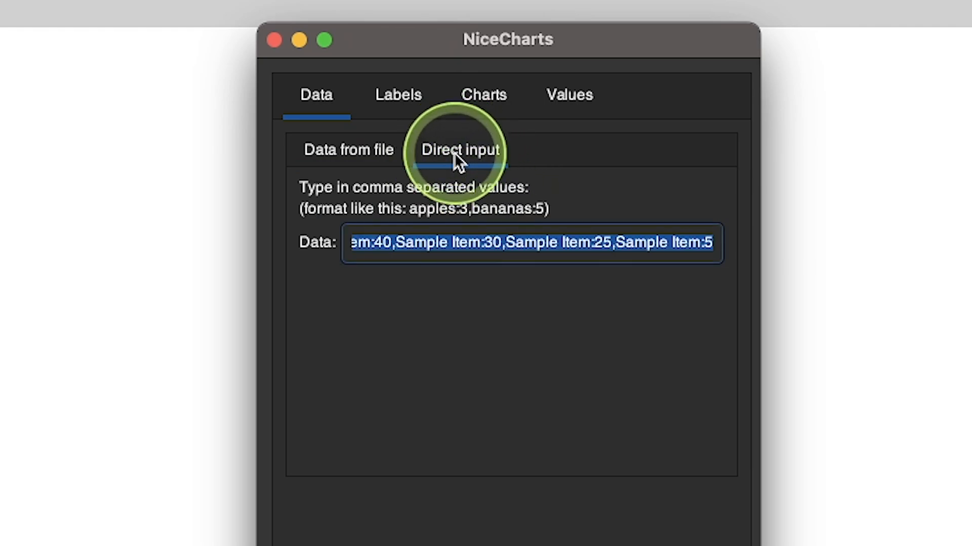
left_click(456, 248)
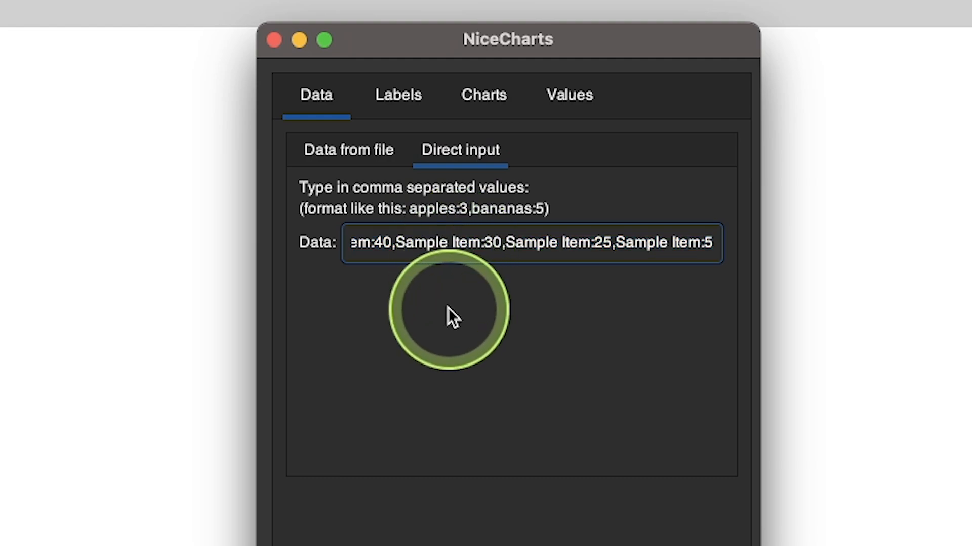
left_click_drag(435, 245, 326, 245)
left_click(386, 243)
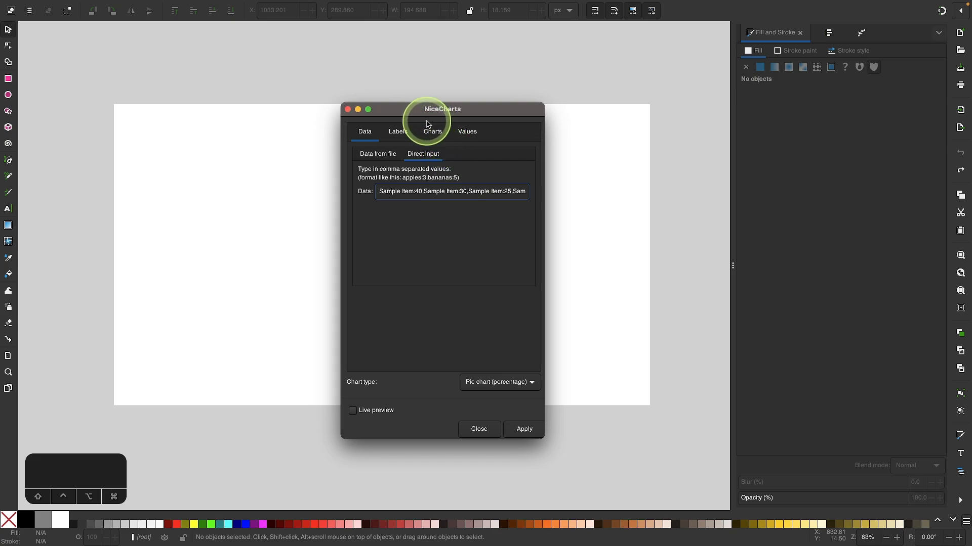
Step: Move the NiceCharts dialog off the page and turn on its live preview
mouse_move(416, 108)
left_mouse_down()
mouse_move(553, 106)
mouse_move(752, 85)
left_mouse_up()
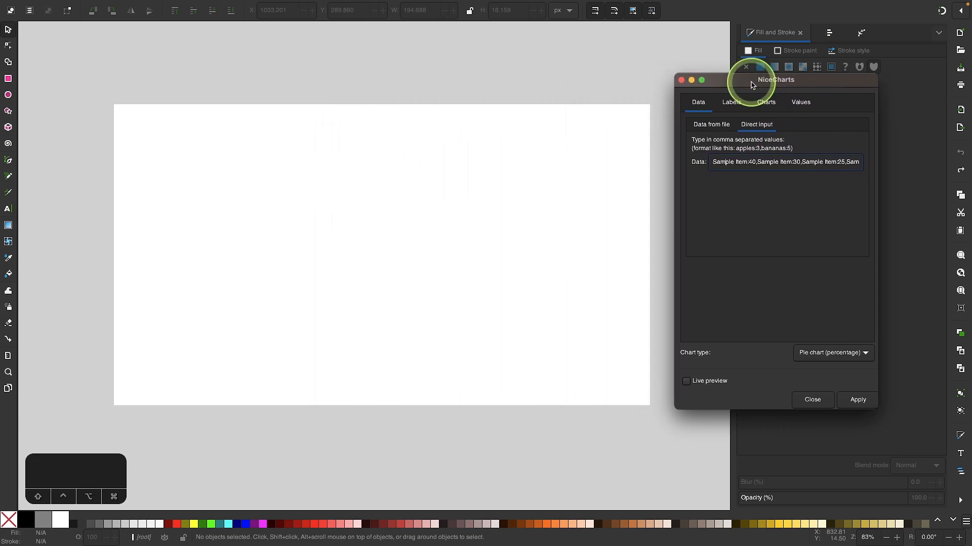
left_click(687, 383)
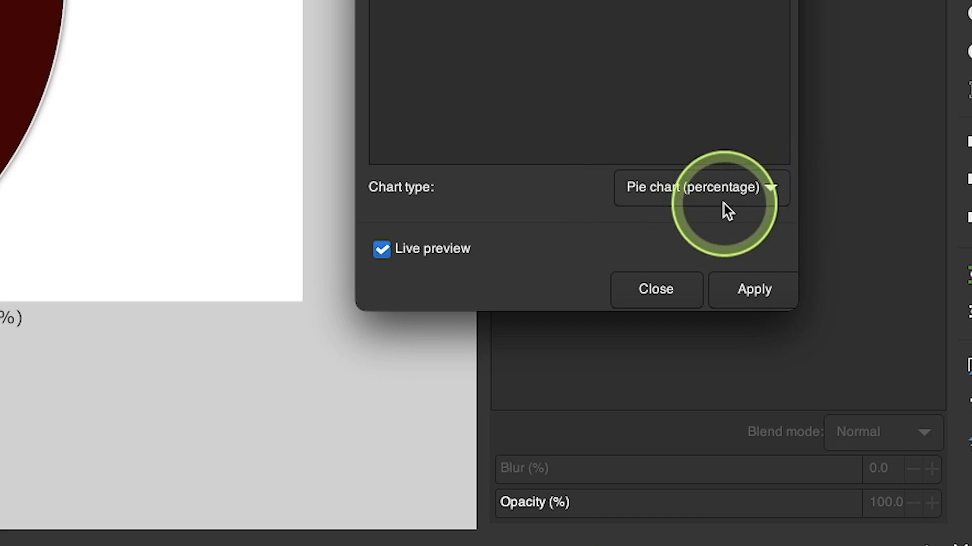
Step: Preview the bar, pie, percentage pie and stacked bar chart types, and return to Pie chart (percentage)
left_click(744, 201)
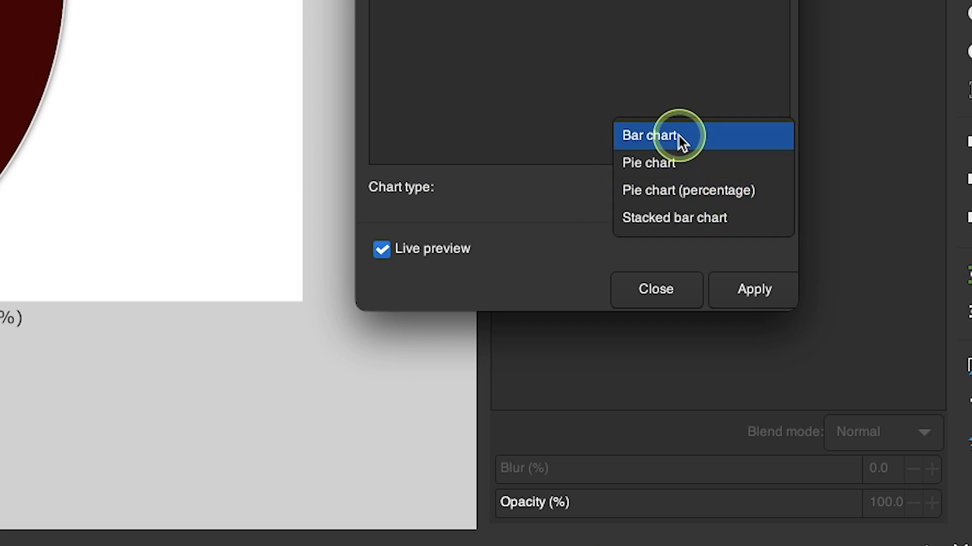
left_click(679, 136)
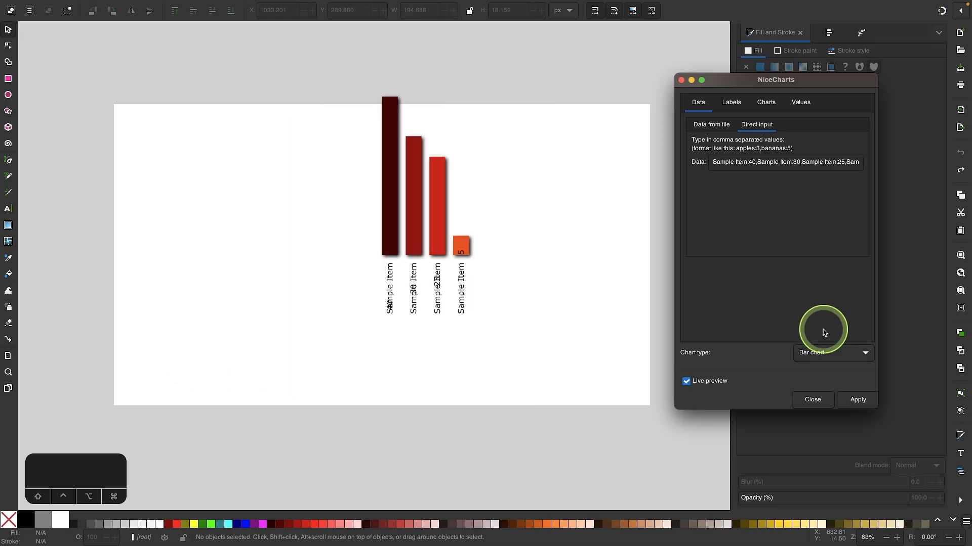
left_click(836, 347)
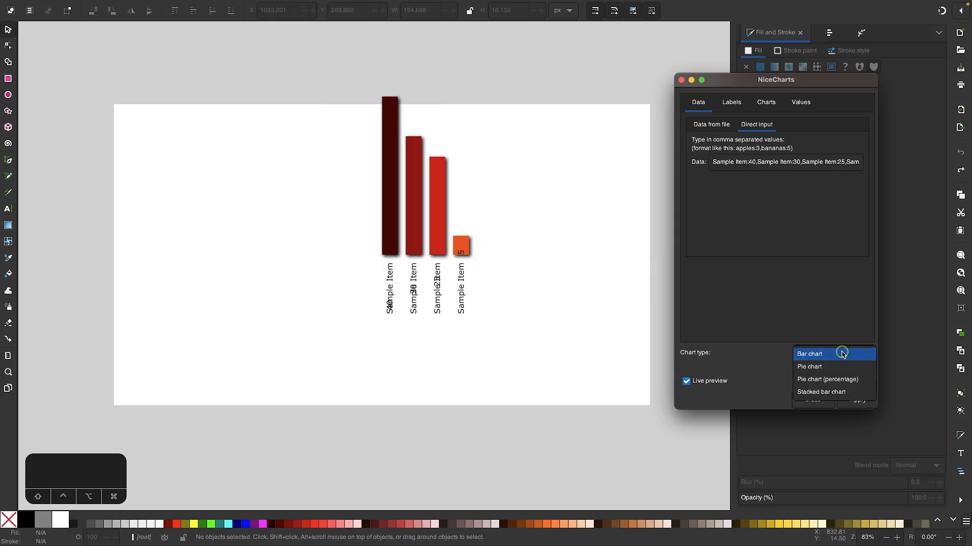
left_click(820, 368)
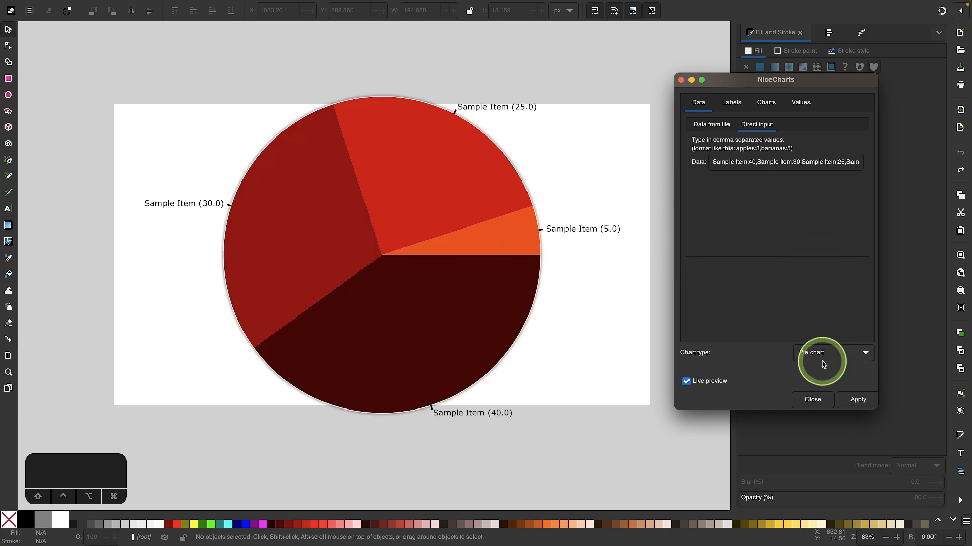
left_click(821, 357)
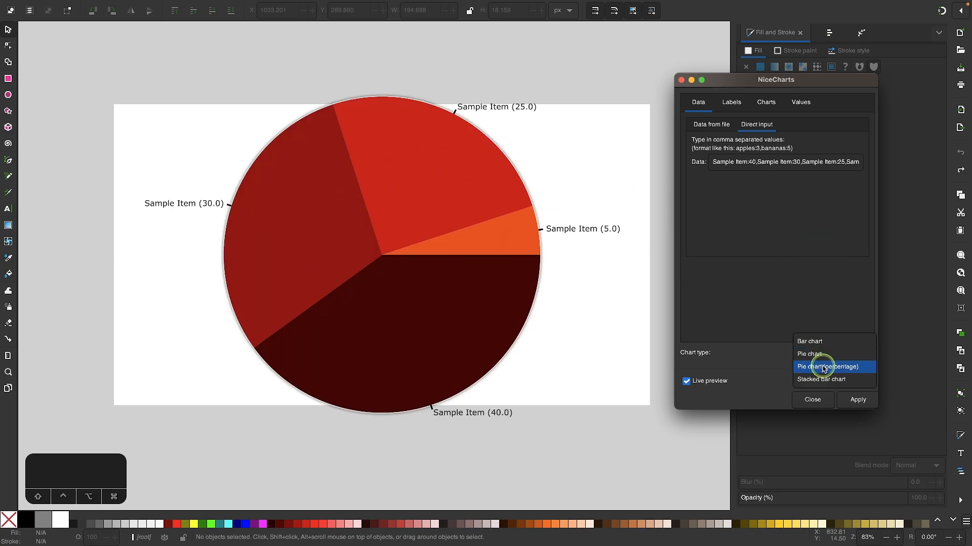
left_click(823, 368)
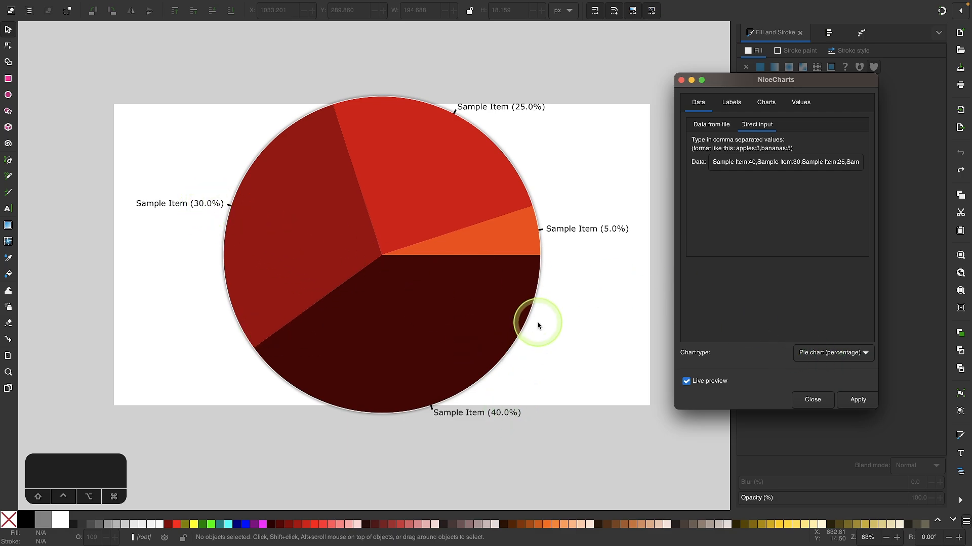
left_click(819, 353)
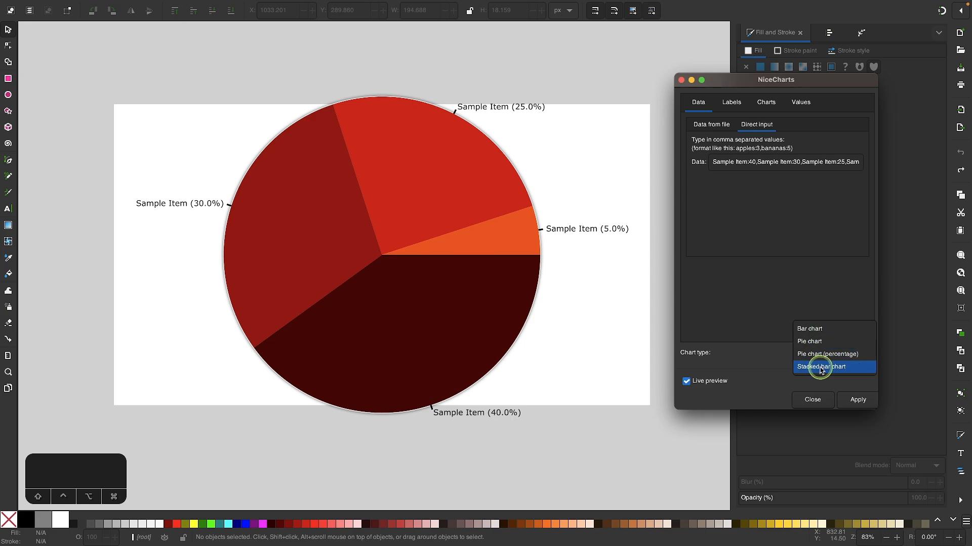
left_click(820, 373)
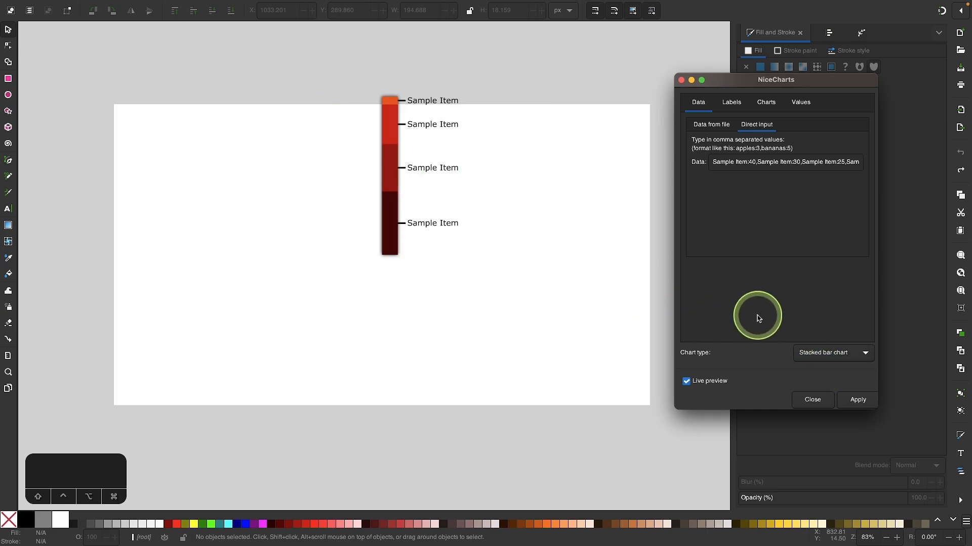
left_click(832, 354)
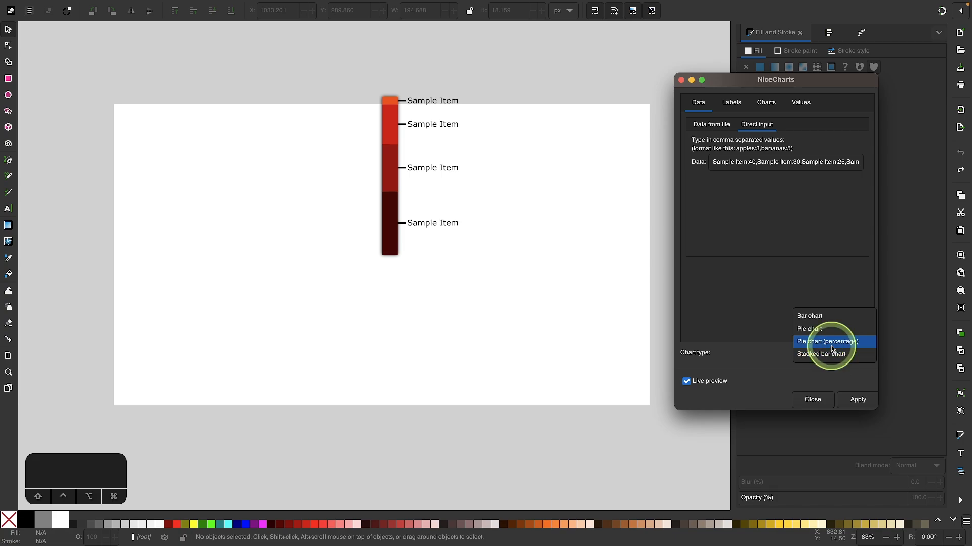
left_click(831, 347)
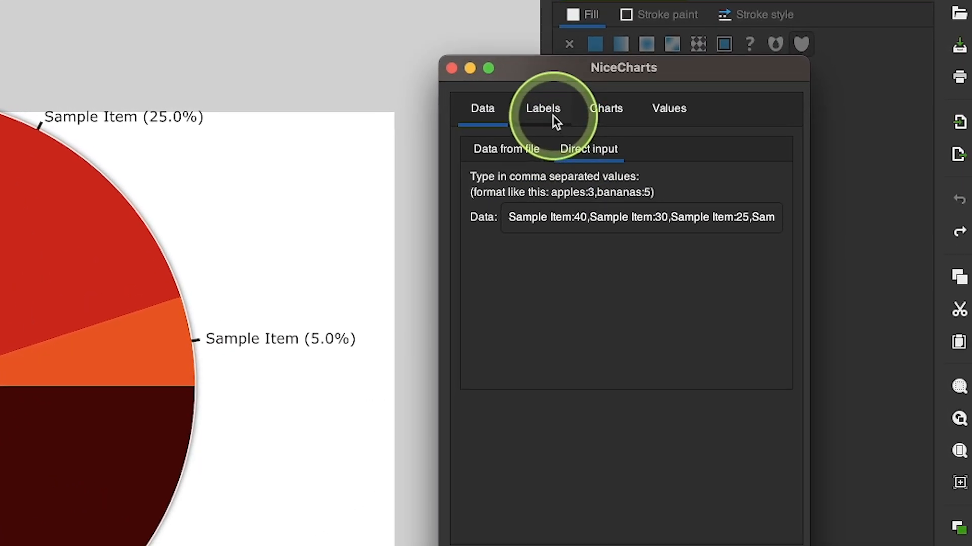
Step: Check the label font settings, and preview the Blue, Gray, Contrast and SAP color schemes before returning to Default
left_click(547, 119)
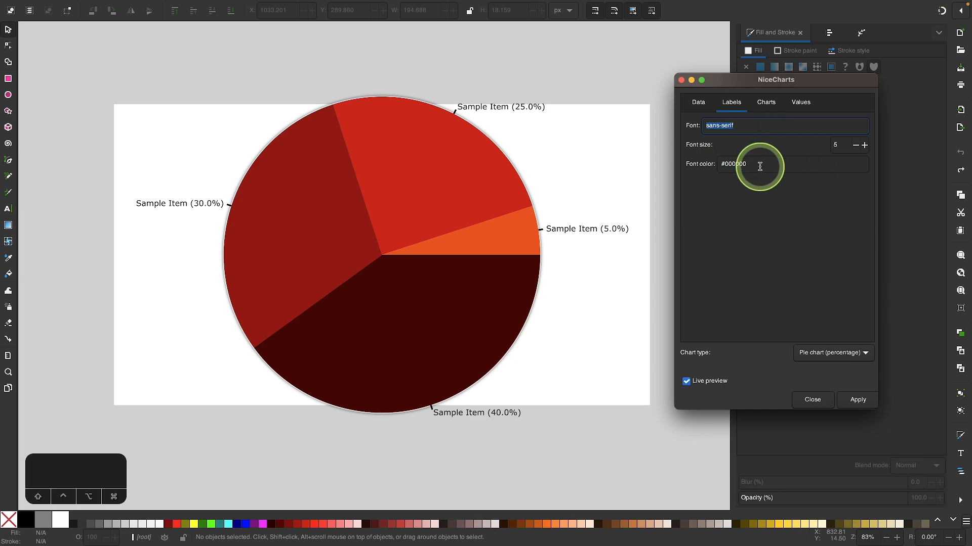
left_click(767, 105)
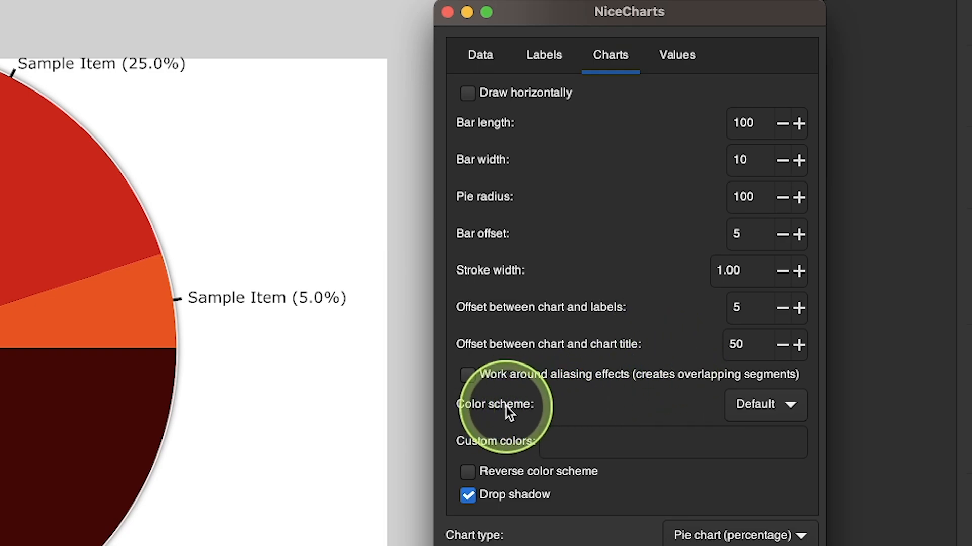
left_click(788, 408)
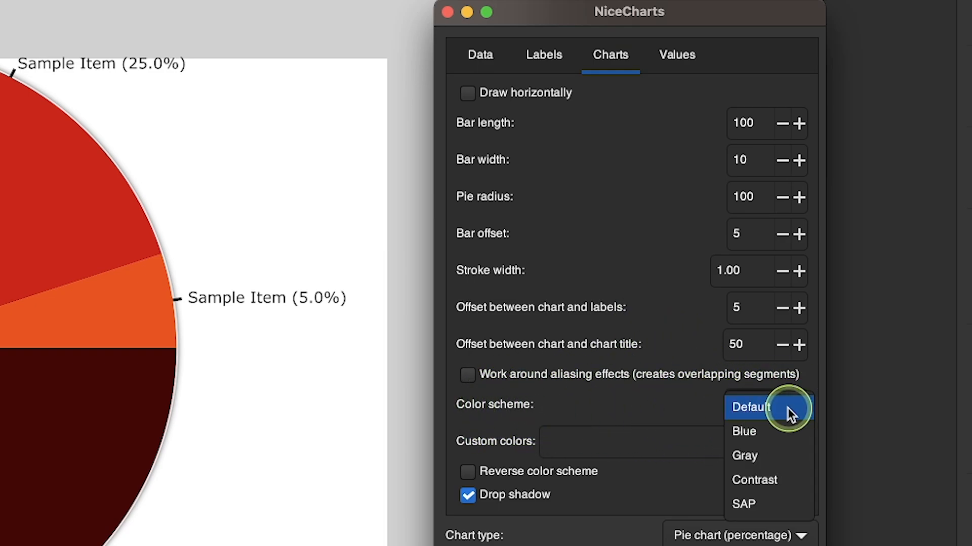
left_click(757, 431)
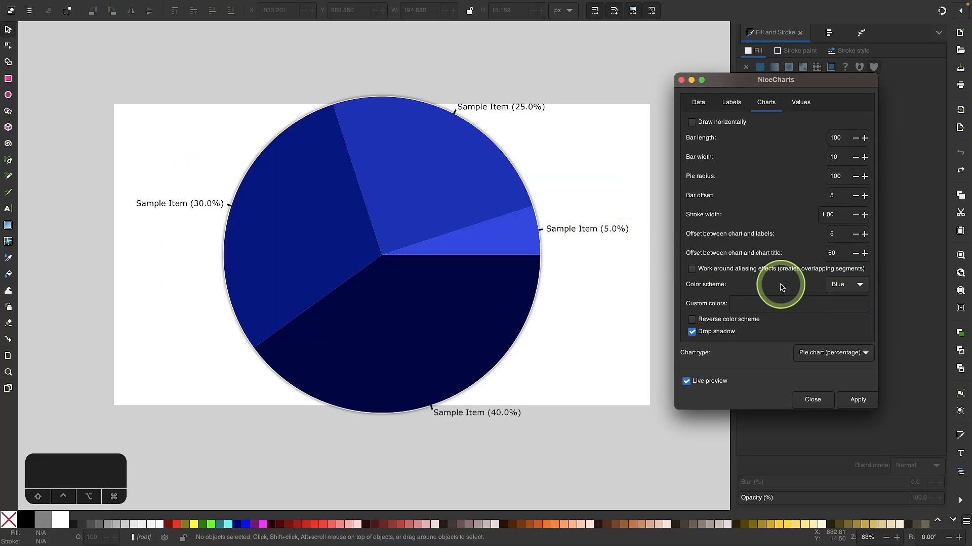
left_click(845, 285)
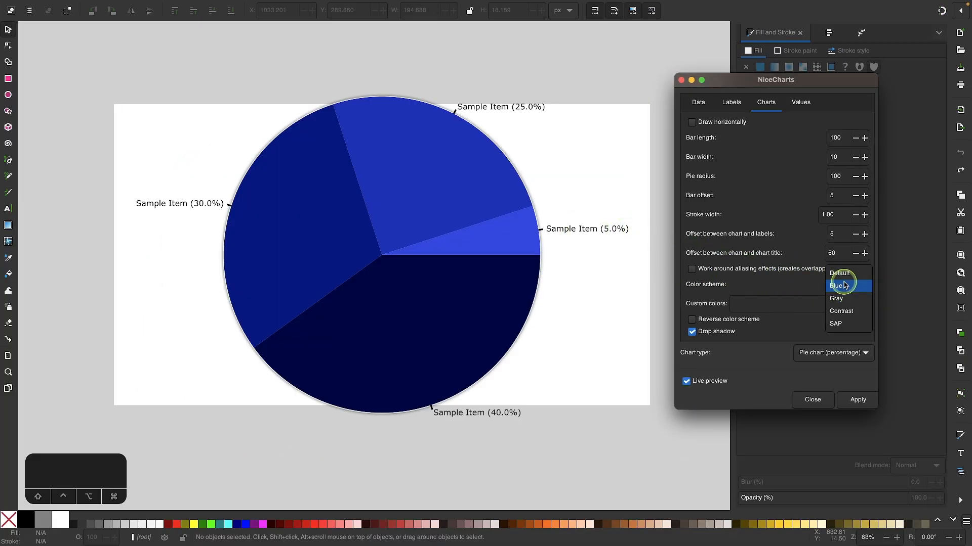
left_click(838, 299)
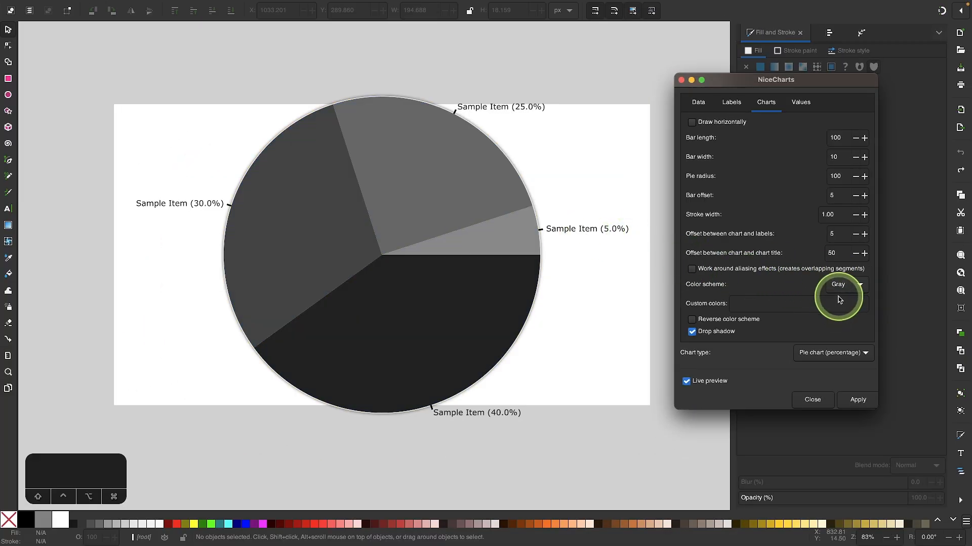
left_click(840, 299)
left_click(840, 300)
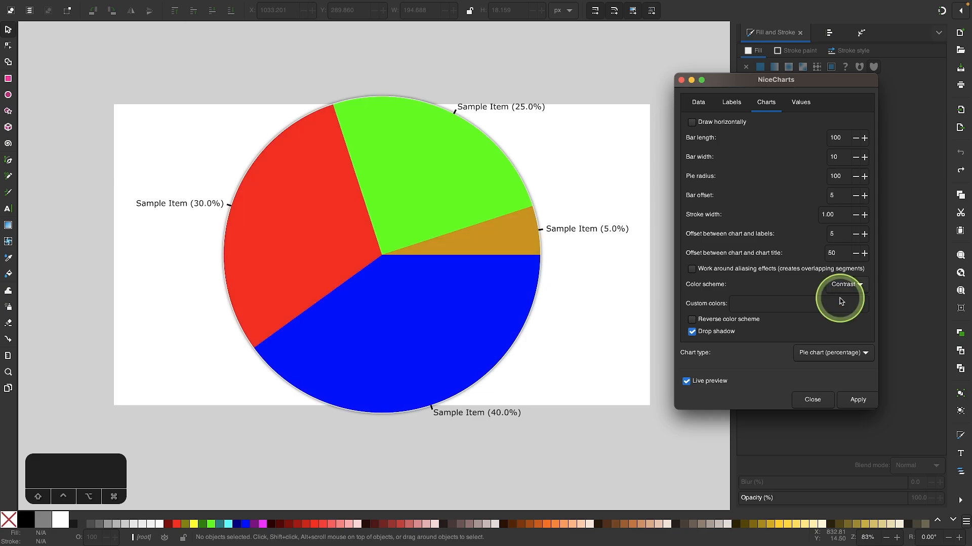
left_click(846, 284)
left_click(839, 299)
left_click(846, 284)
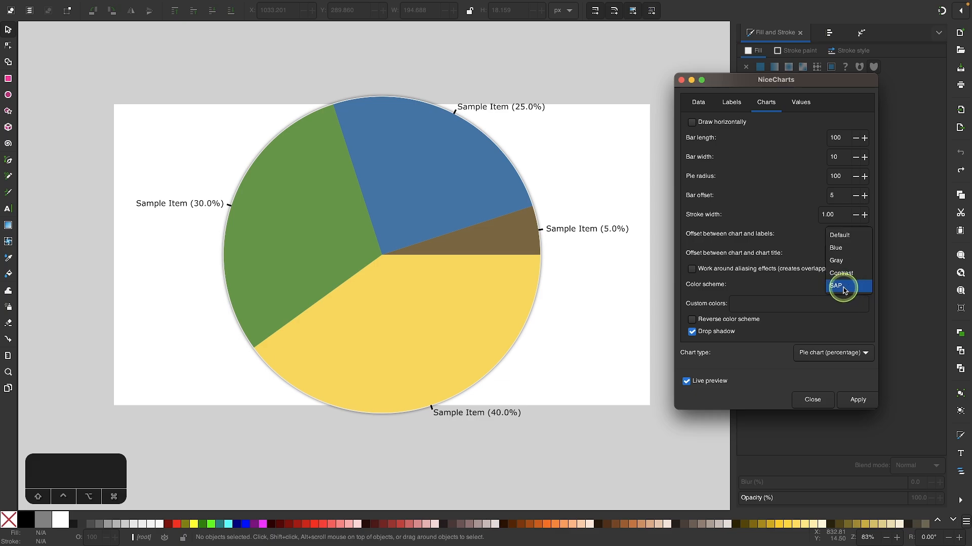
left_click(840, 235)
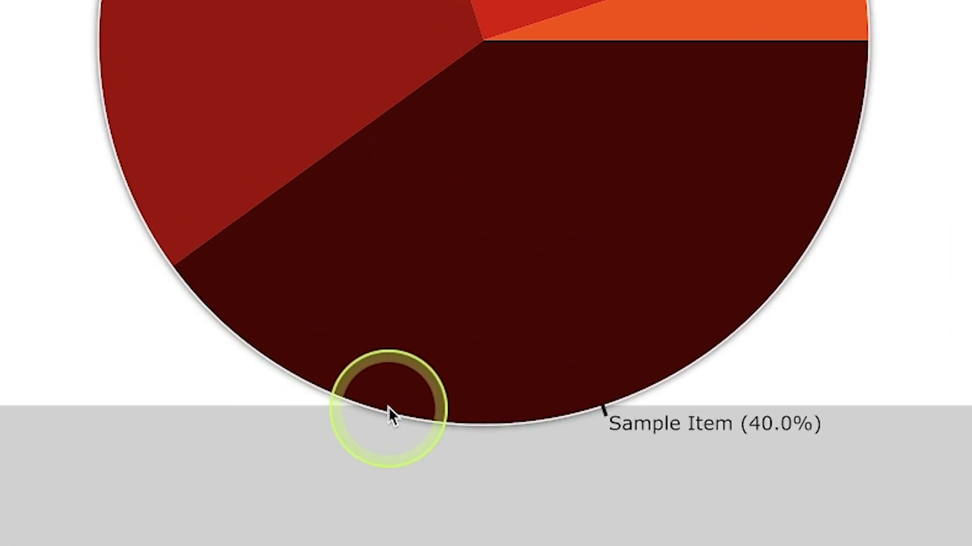
Step: Turn off the chart's drop shadow, and try hiding the values in the labels before showing them again
left_click(692, 333)
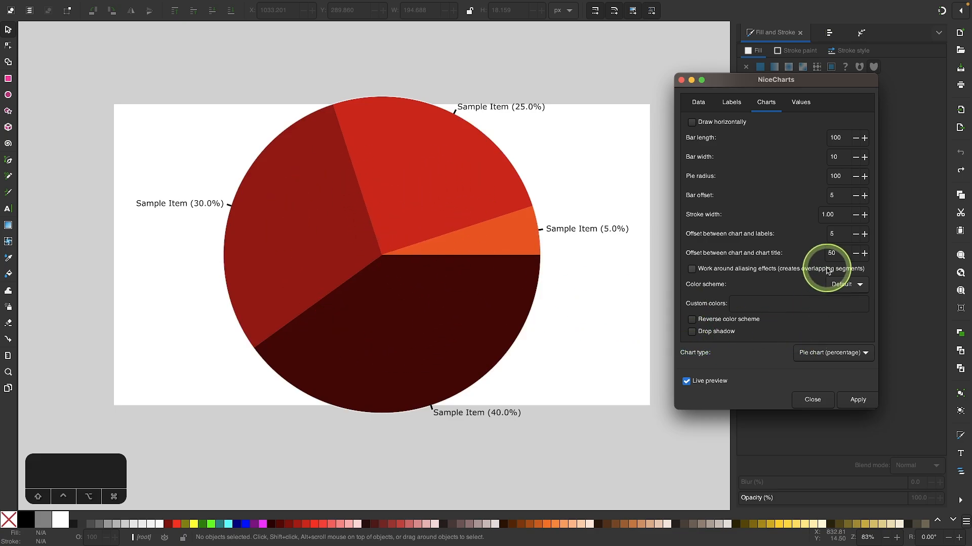
left_click(801, 103)
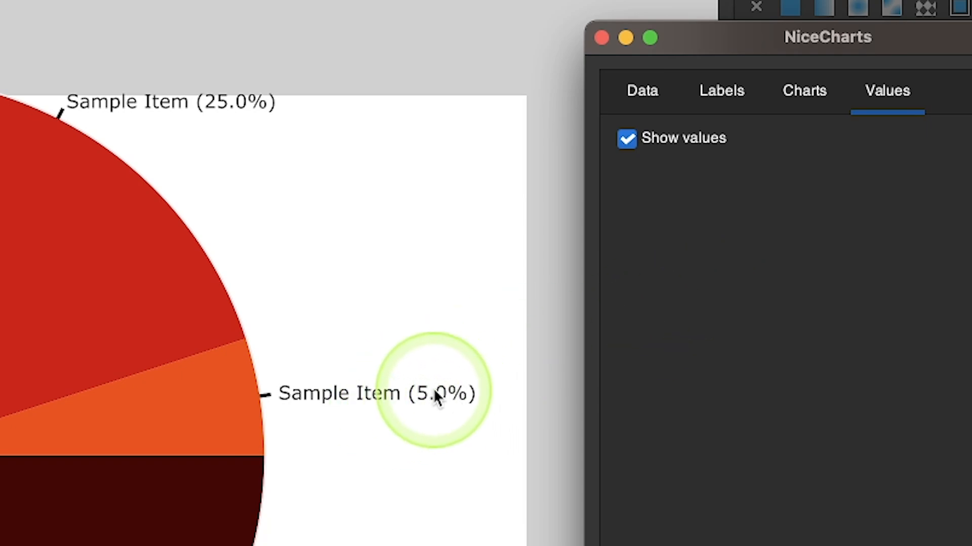
left_click(628, 142)
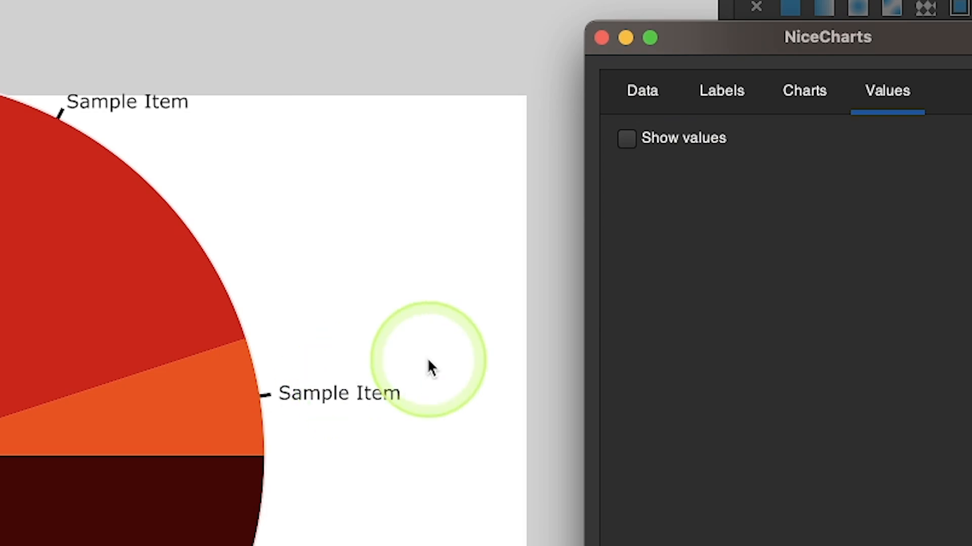
left_click(627, 139)
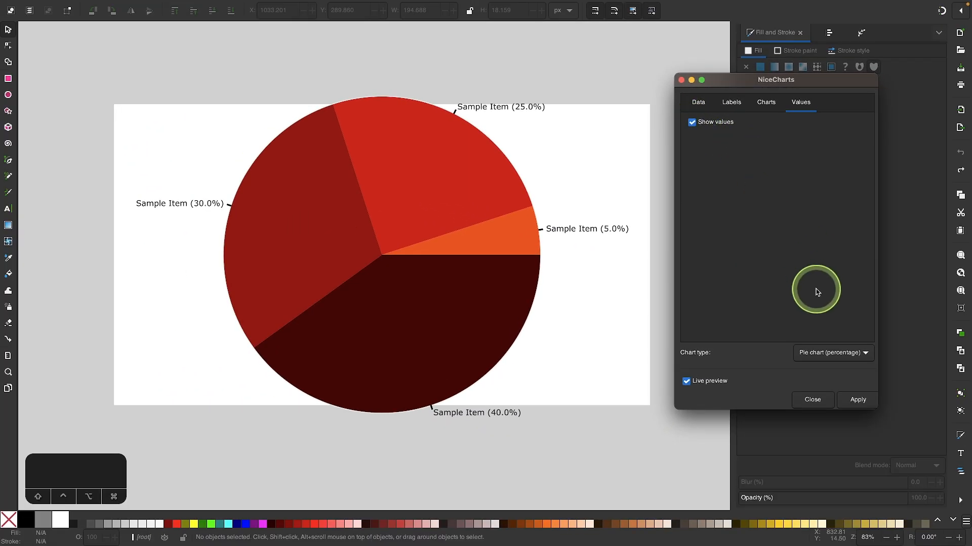
Step: Apply the percentage pie chart to the page and close the NiceCharts dialog
left_click(853, 400)
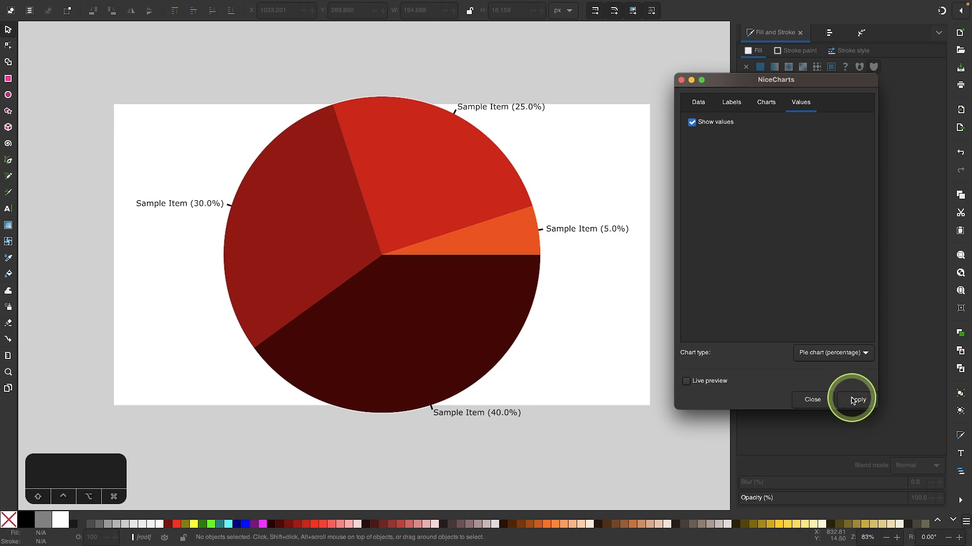
left_click(808, 400)
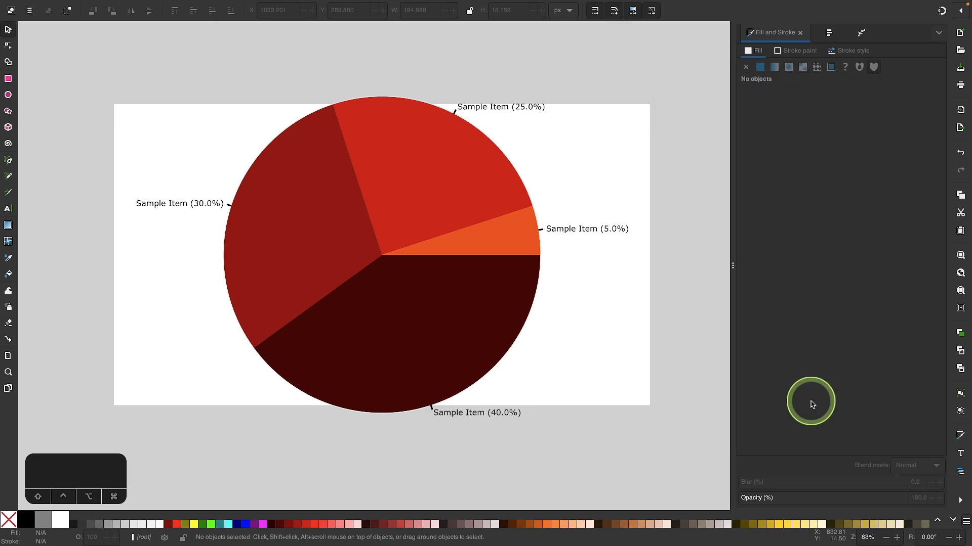
Step: Change the fill of the pie chart's 25.0% slice to bright blue with a hue of 205
left_click(397, 307)
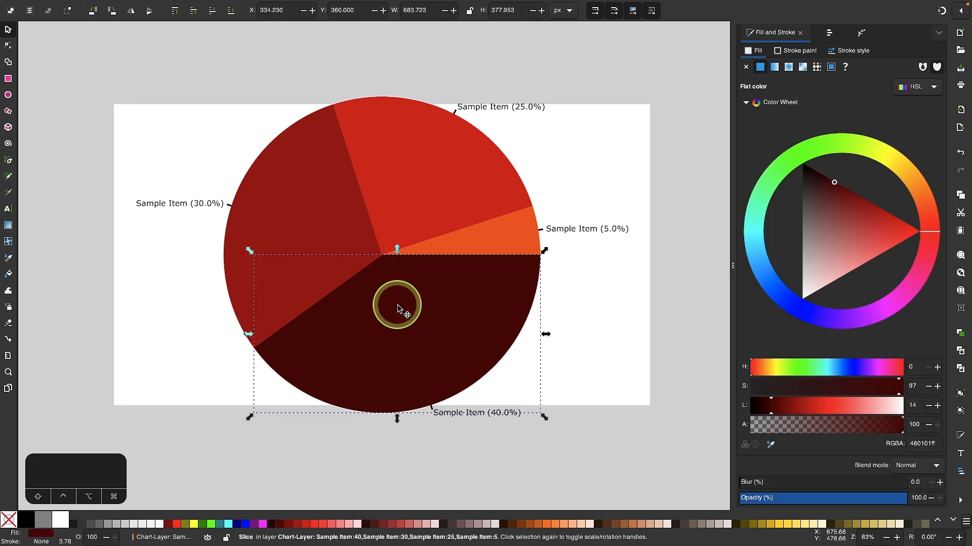
left_click(341, 250)
left_click(418, 175)
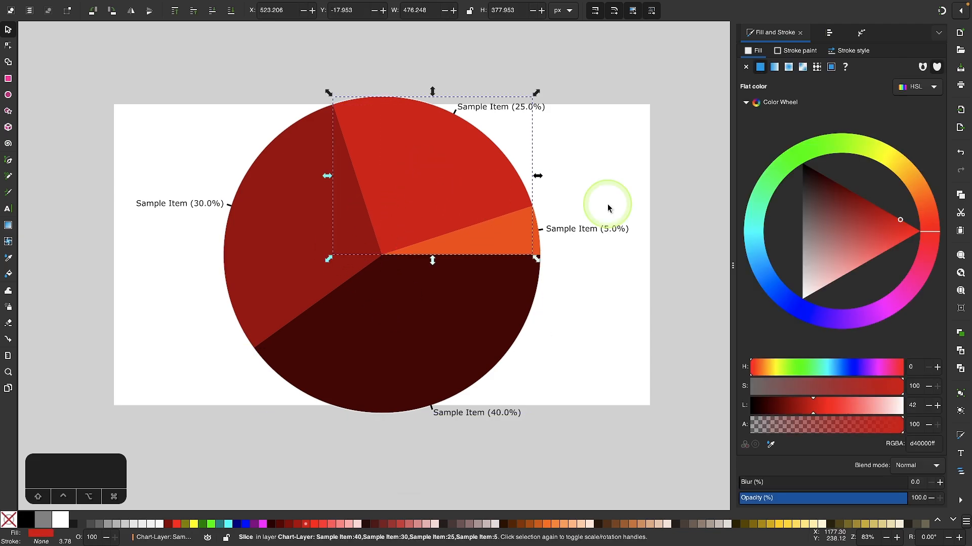
left_click(764, 270)
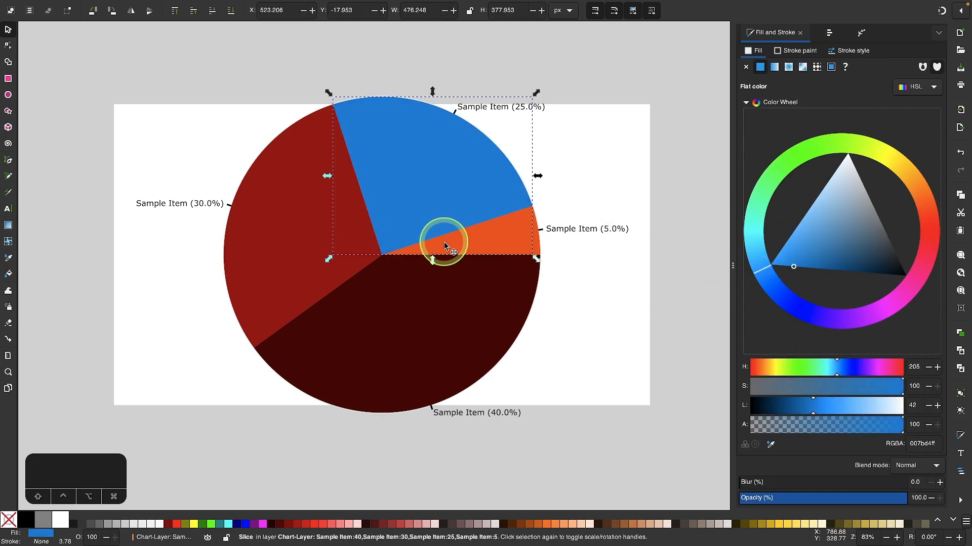
Step: Change the fill of the pie chart's 30.0% slice to dark blue with a hue of 244, and deselect it
left_click(293, 230)
left_click_drag(760, 273, 806, 307)
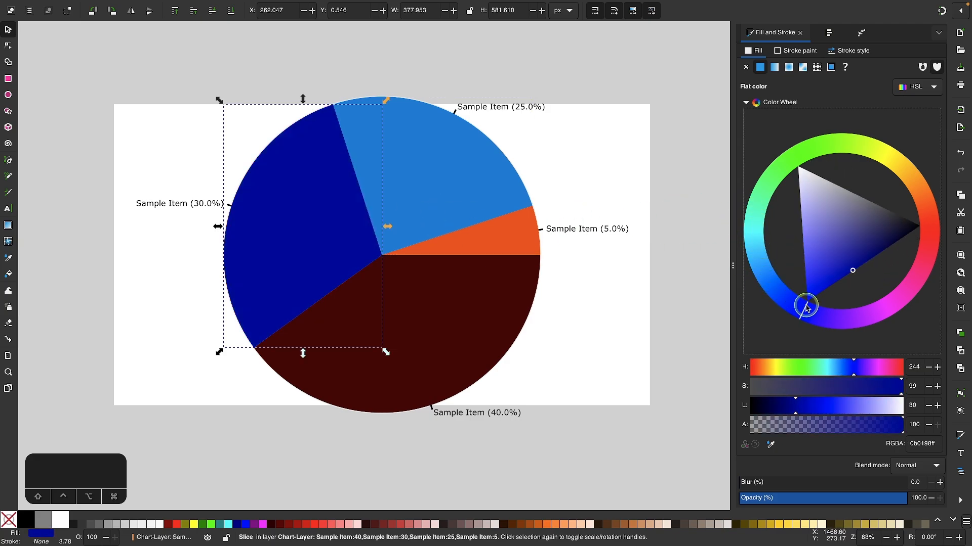
left_click(572, 268)
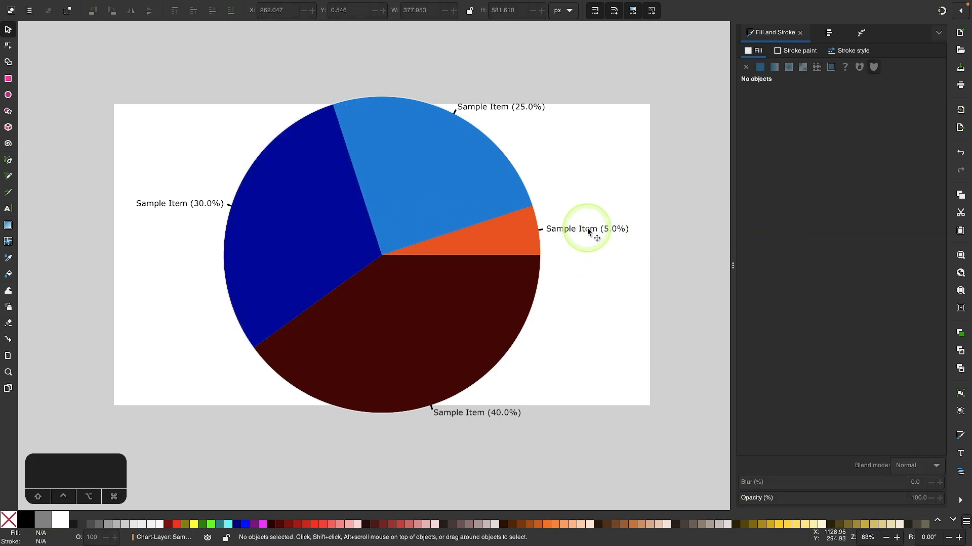
Step: Check that the 5.0% slice's label is editable by selecting all its text with the Text tool, and leave the wording as is
scroll(587, 229, "up", 3, "ctrl")
scroll(589, 232, "right", 4)
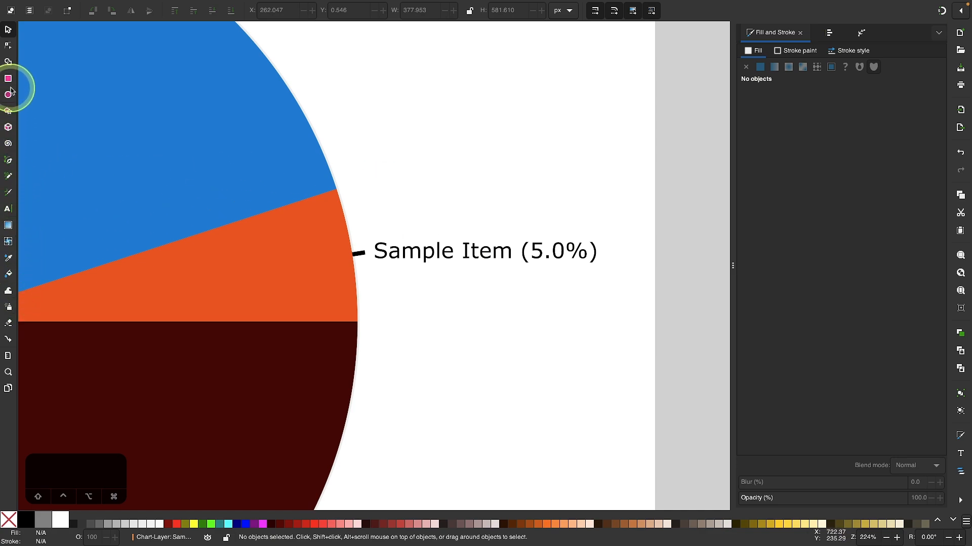
key("t")
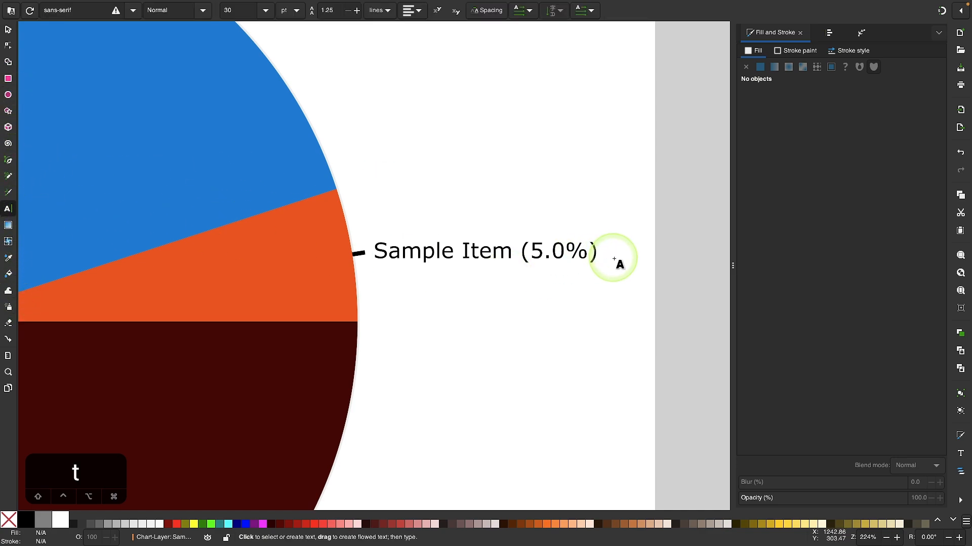
triple_click(495, 254)
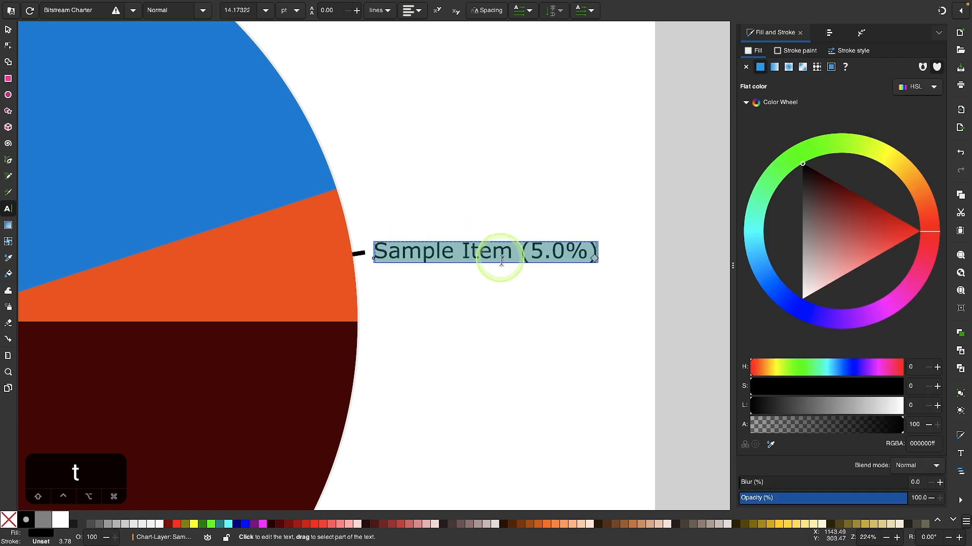
left_click(484, 314)
scroll(484, 314, "down", 4)
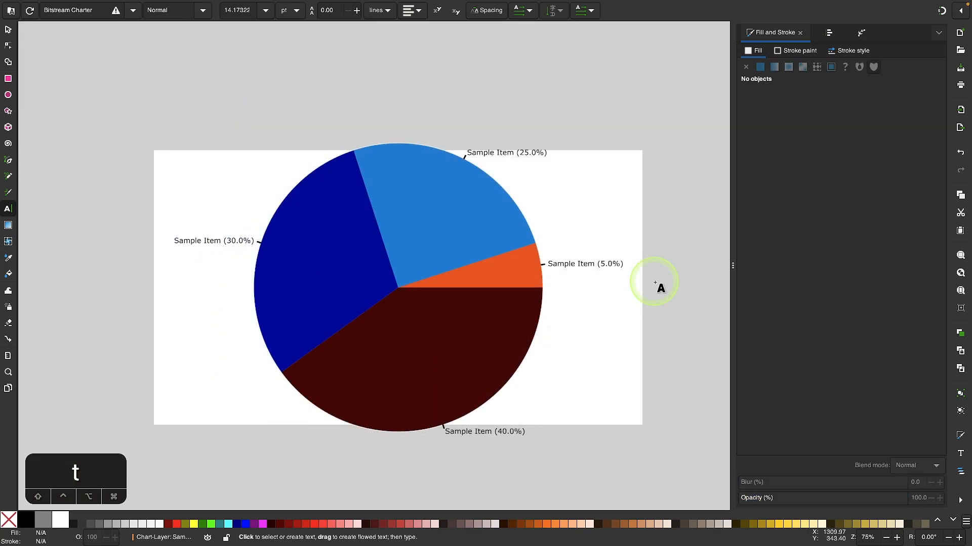